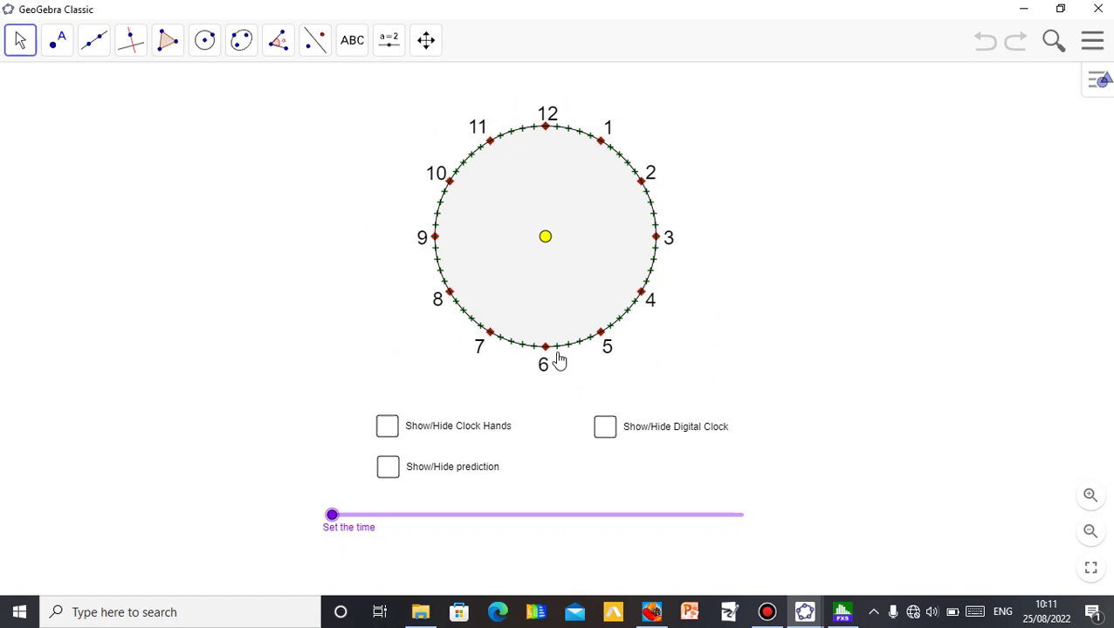
# Step: Turn on the real clock hands and the digital clock, then advance the time slider slightly
pyautogui.click(388, 426)
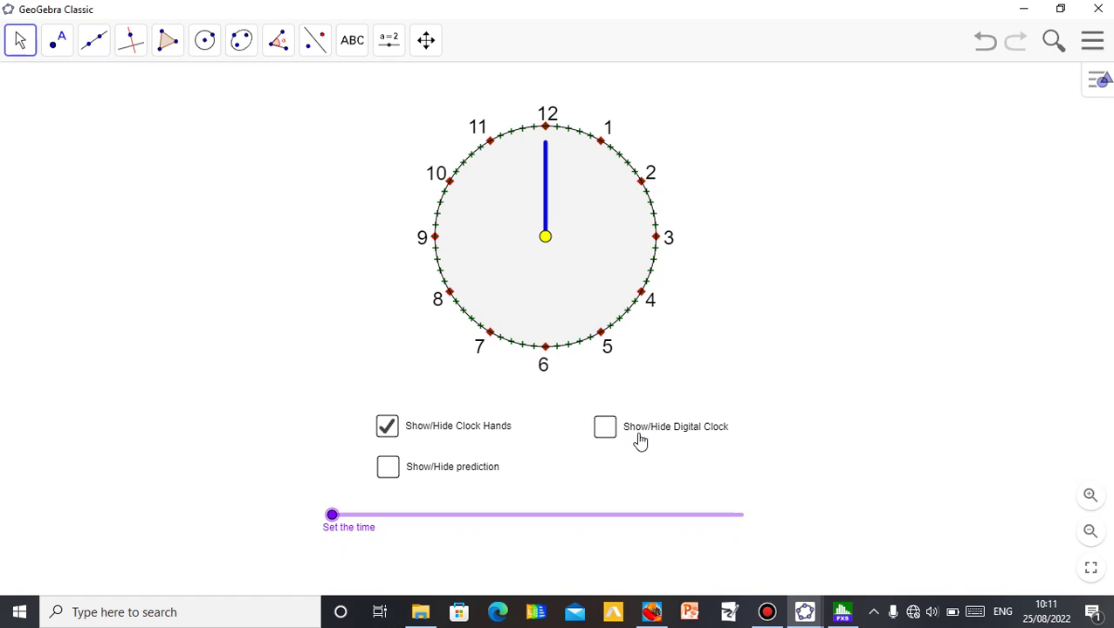
pyautogui.click(604, 429)
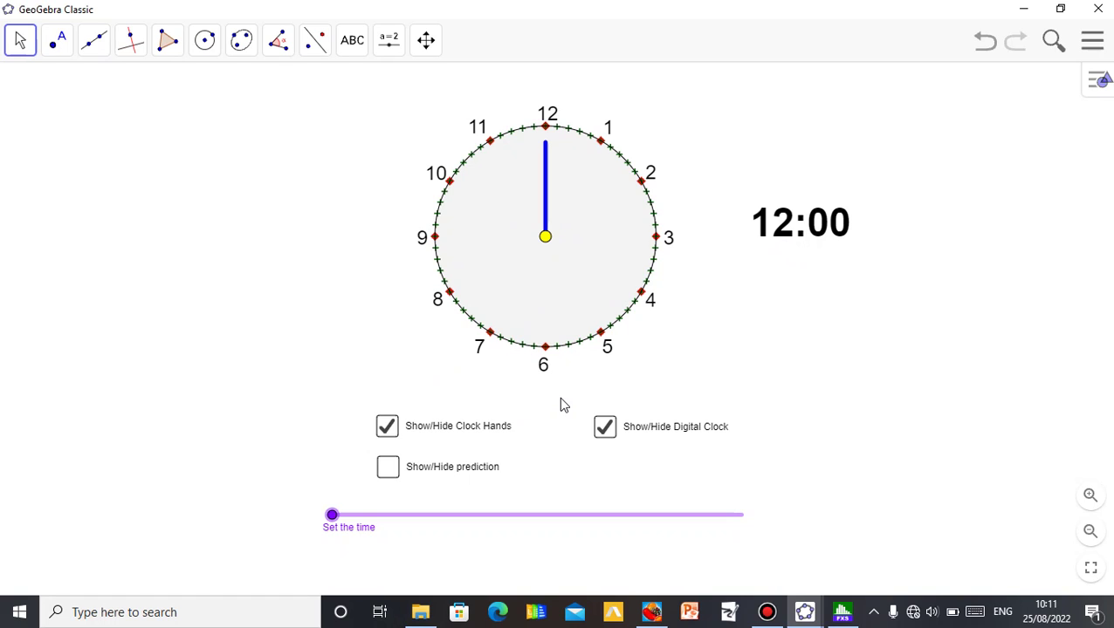
pyautogui.click(333, 518)
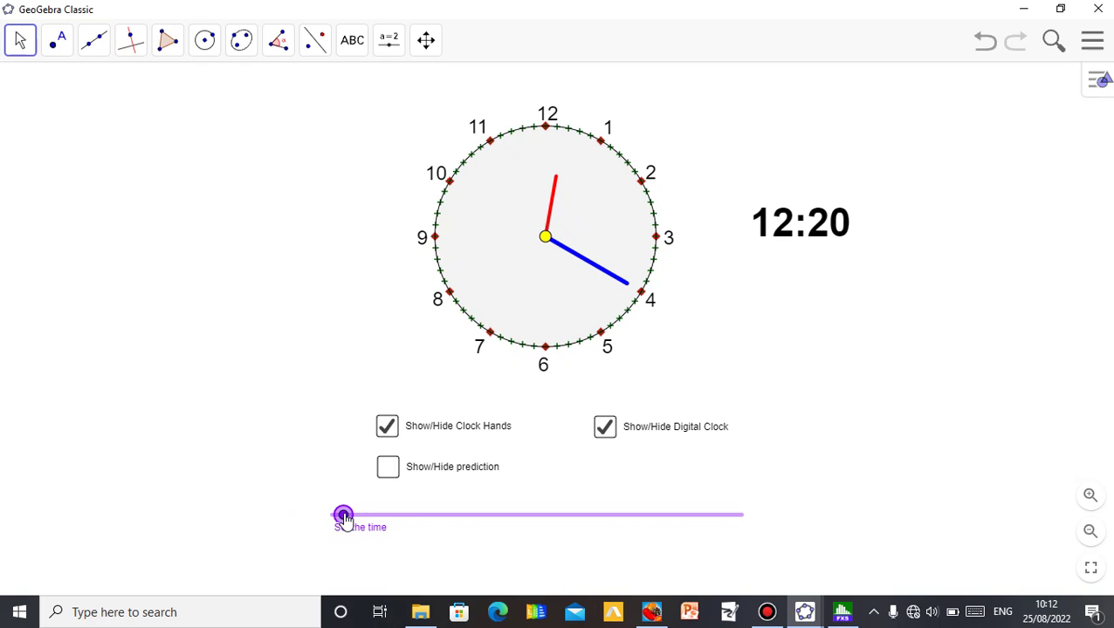
# Step: Drag the 'Set the time' slider forward past 12:20 until the clock reads 12:45
pyautogui.moveTo(343, 517); pyautogui.dragTo(321, 496)
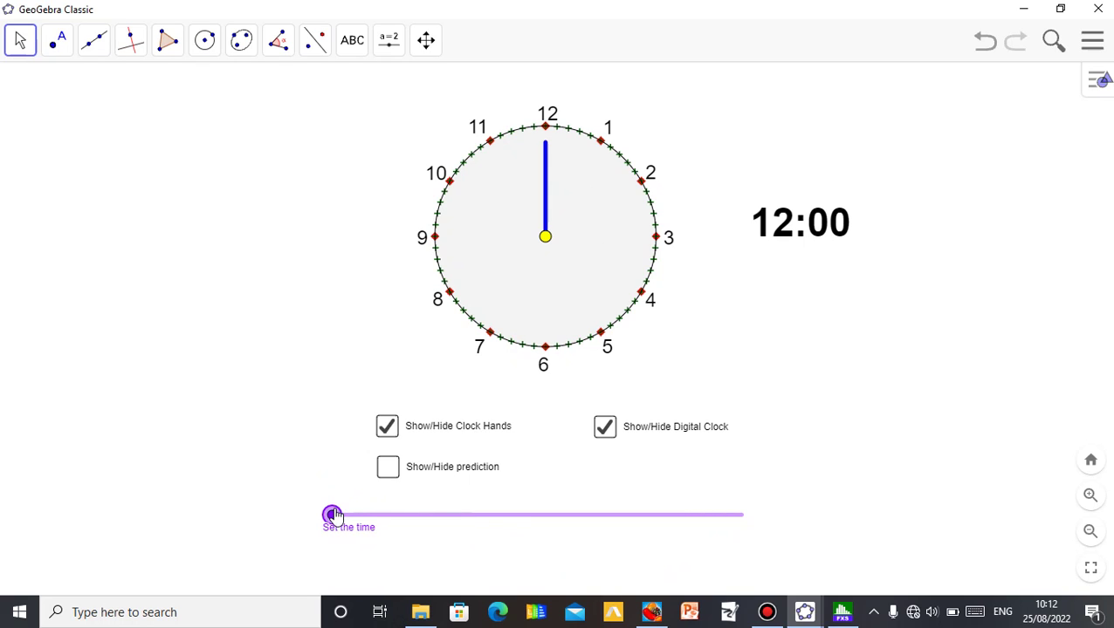
pyautogui.moveTo(333, 515); pyautogui.dragTo(358, 516)
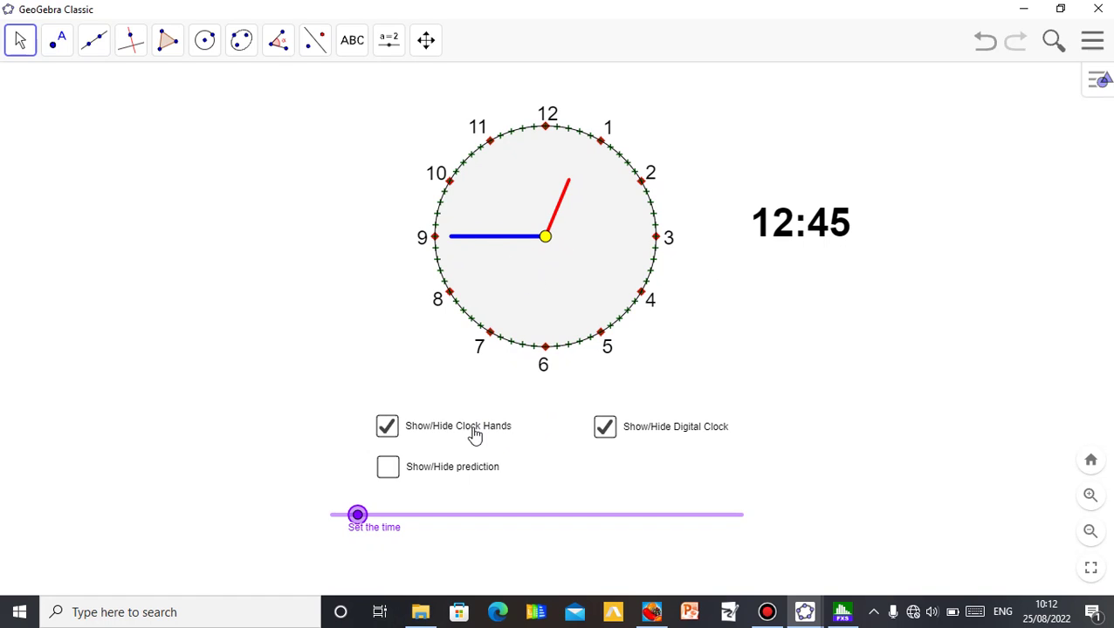
# Step: Hide the digital clock and real clock hands, and show the prediction hands
pyautogui.click(604, 432)
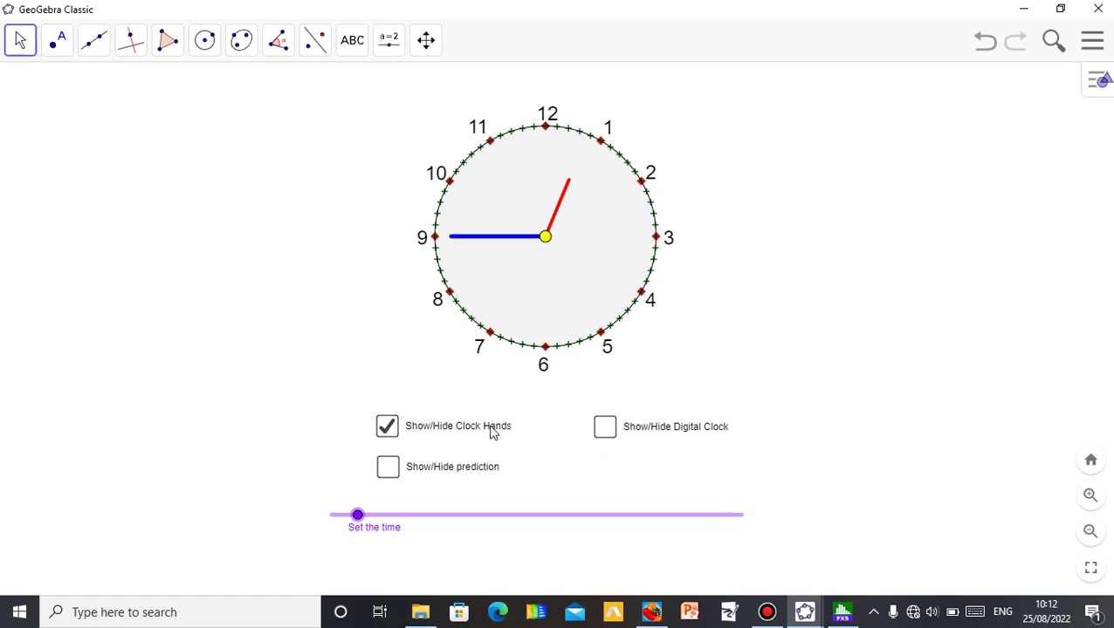
pyautogui.click(390, 431)
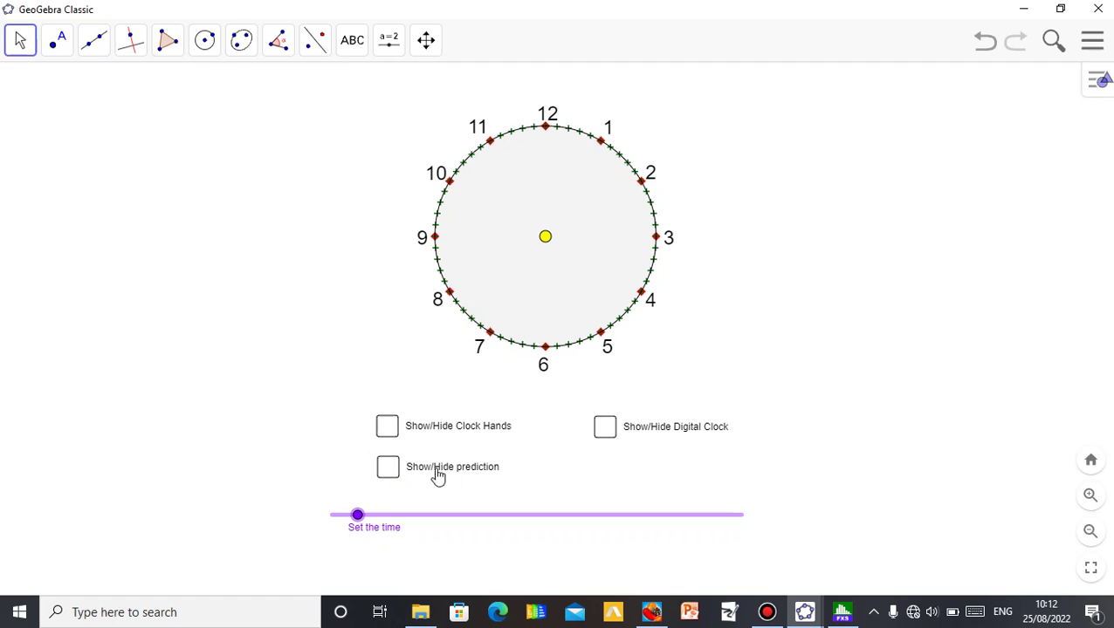
pyautogui.click(389, 471)
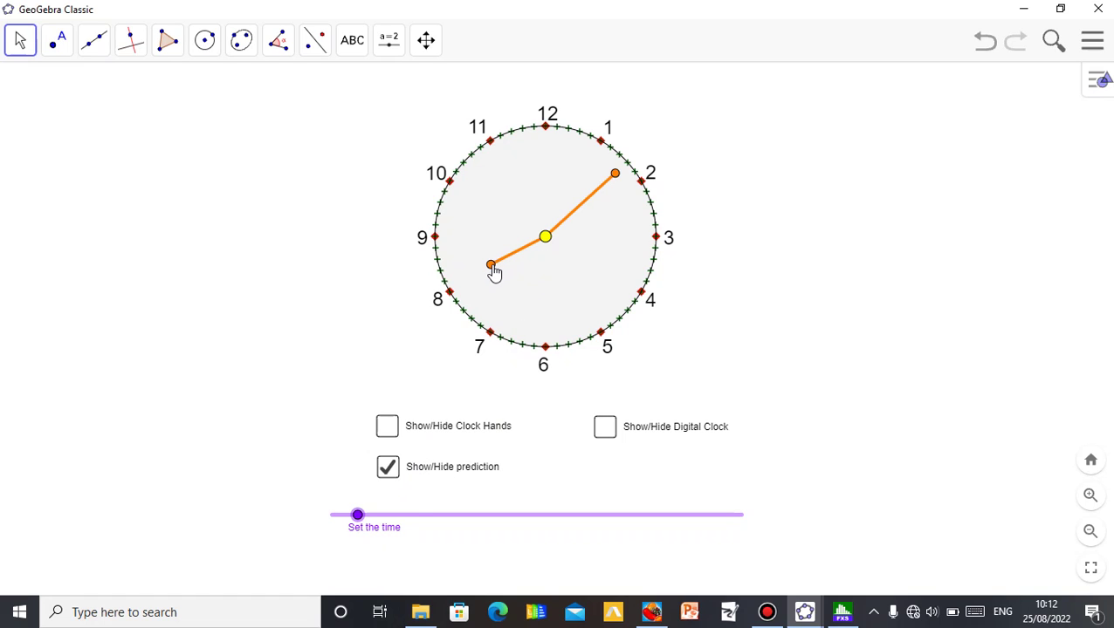
# Step: Point the short prediction hand at 6 and the long one just past 3
pyautogui.moveTo(492, 267); pyautogui.dragTo(543, 300)
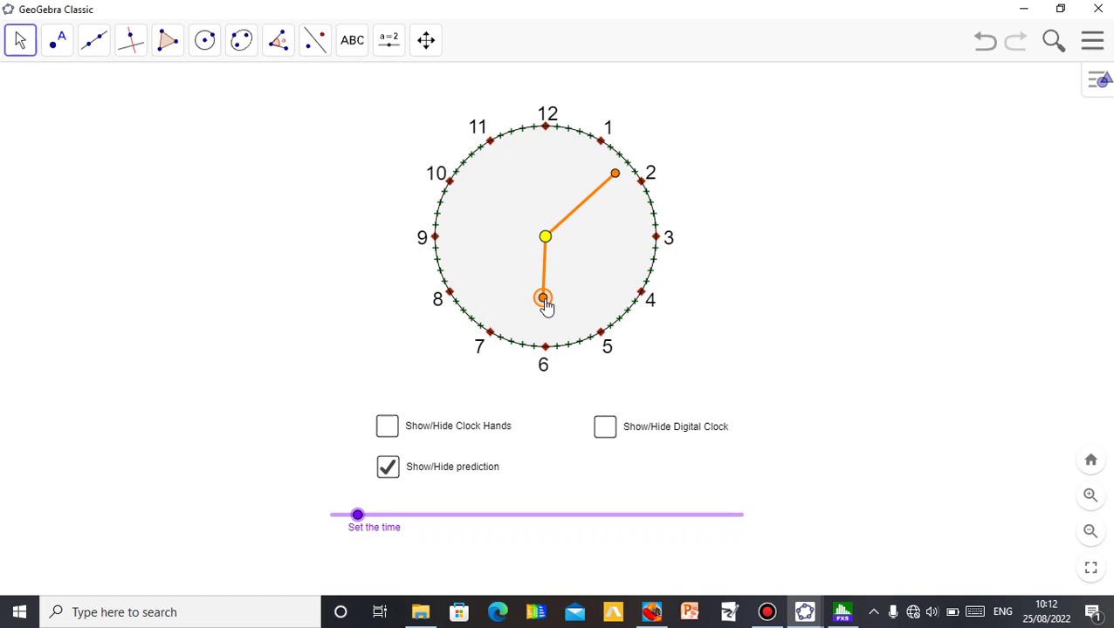
pyautogui.moveTo(544, 300); pyautogui.dragTo(547, 311)
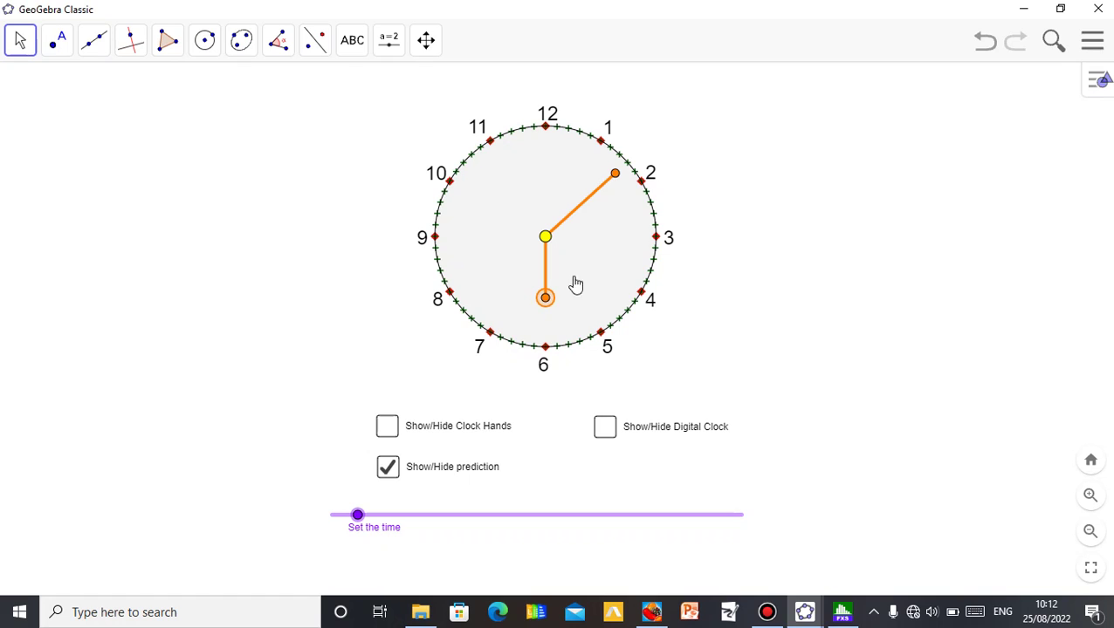
pyautogui.moveTo(615, 177); pyautogui.dragTo(634, 265)
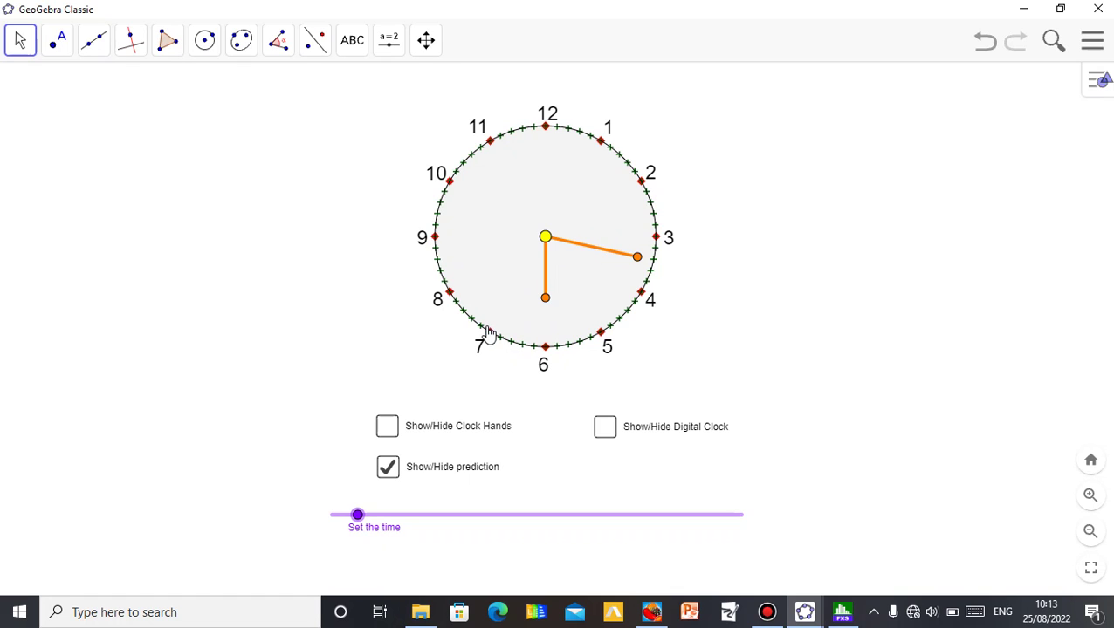
pyautogui.click(386, 428)
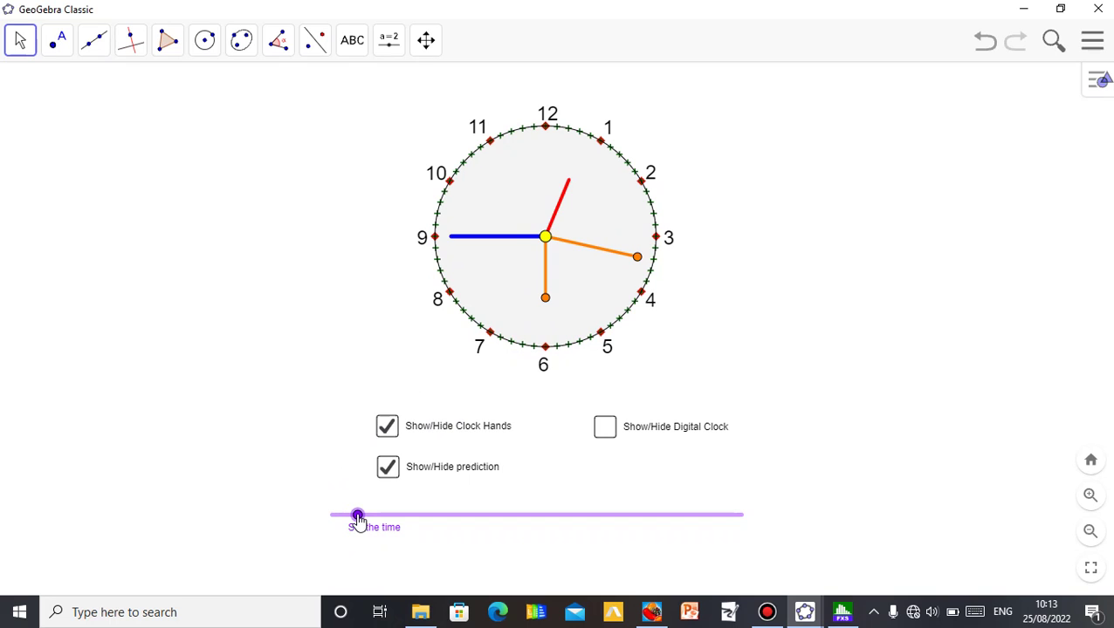
# Step: Set the clock to 6:17 and line the short prediction hand up with the real one
pyautogui.moveTo(358, 519); pyautogui.dragTo(548, 491)
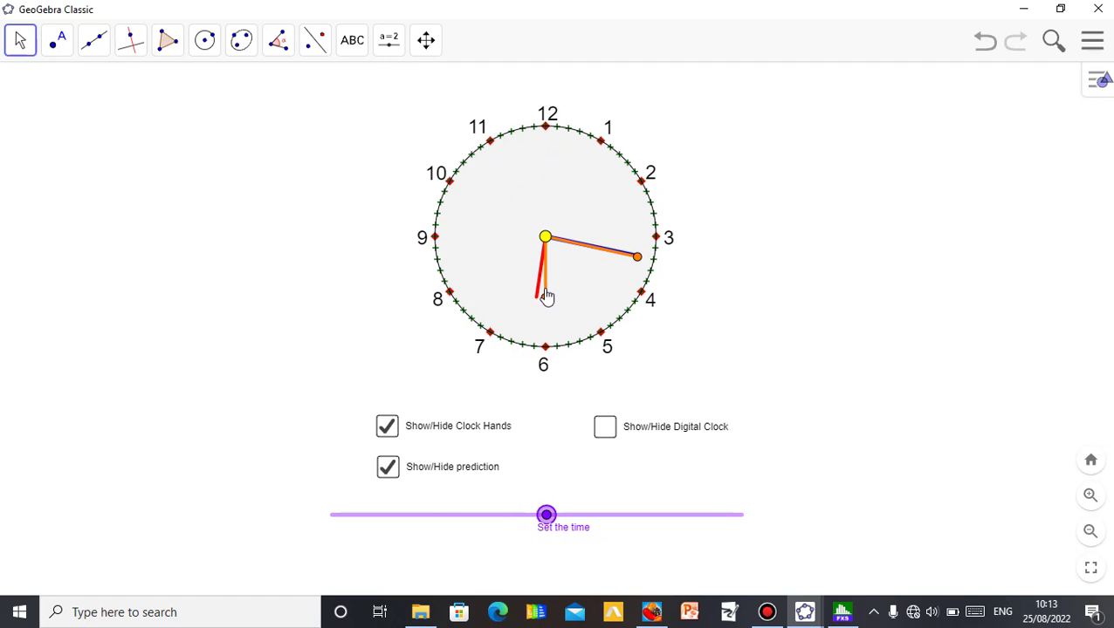
pyautogui.moveTo(547, 303); pyautogui.dragTo(537, 299)
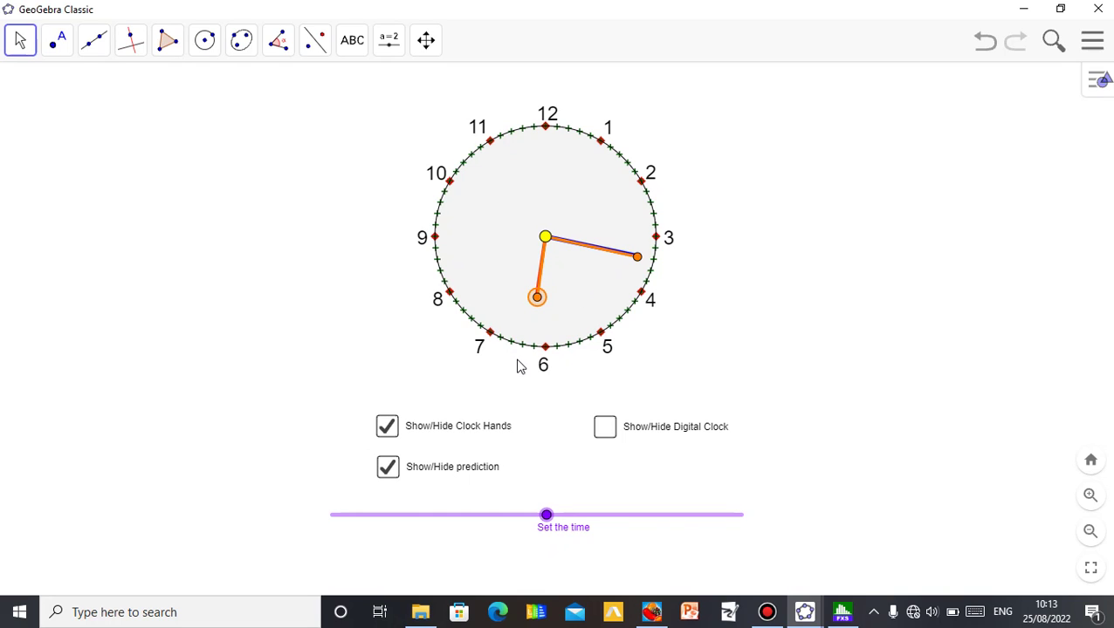
pyautogui.click(767, 354)
# Step: Check the digital readout shows 6:17, then hide the real hands and digital clock
pyautogui.click(606, 437)
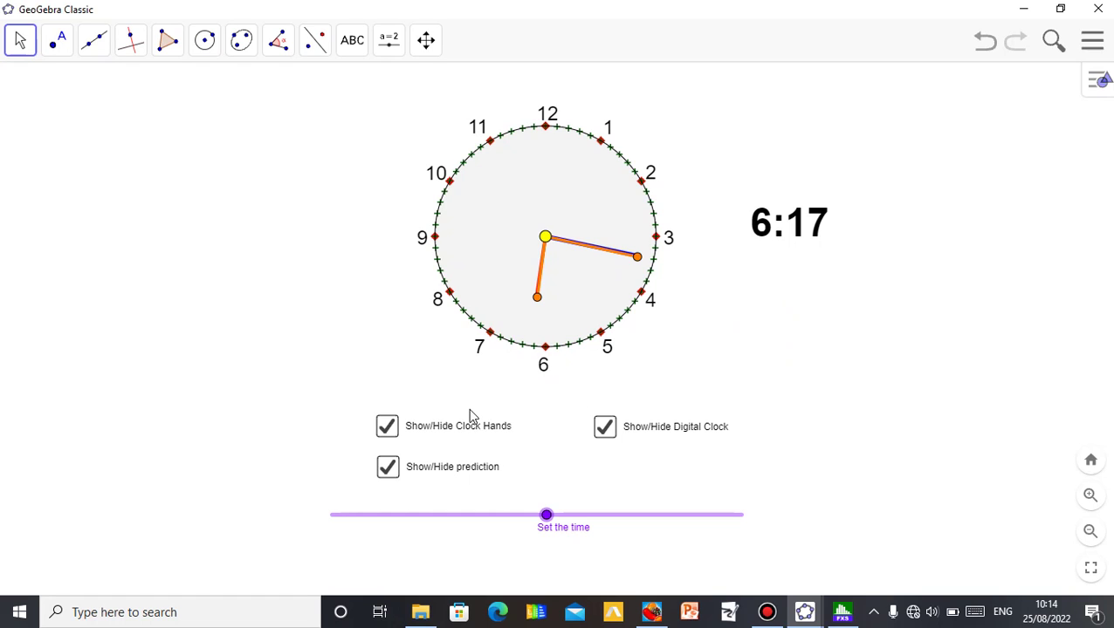
pyautogui.click(383, 433)
pyautogui.click(605, 427)
# Step: Set the prediction hands to about 3:48, long near 10, short past 3, then reveal the real hands
pyautogui.moveTo(636, 260); pyautogui.dragTo(410, 204)
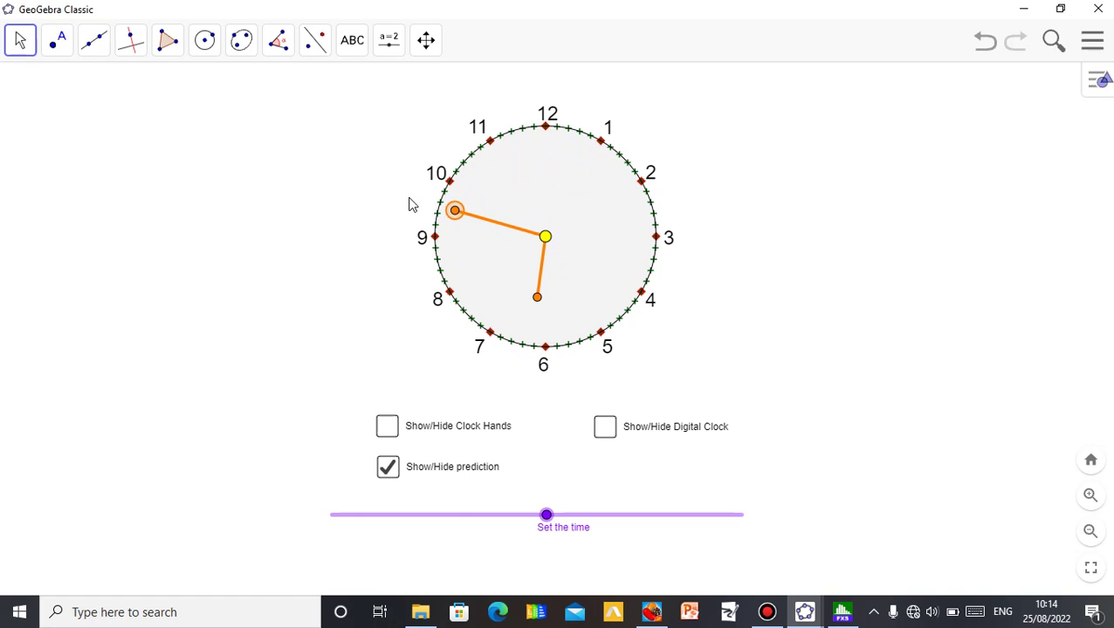
pyautogui.moveTo(536, 301); pyautogui.dragTo(622, 207)
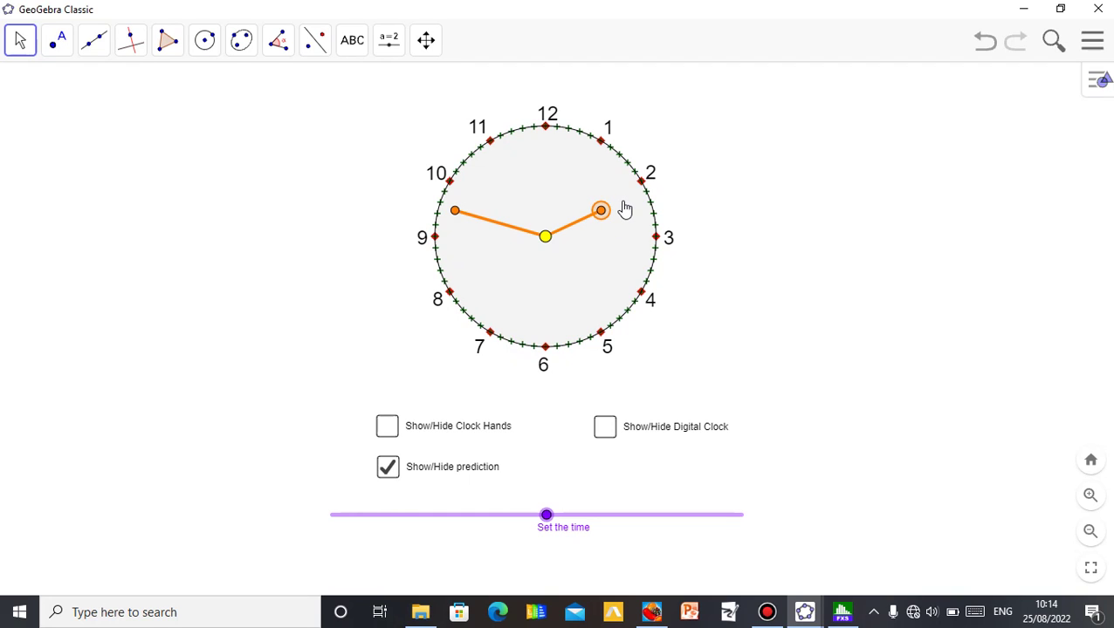
pyautogui.moveTo(625, 210); pyautogui.dragTo(640, 298)
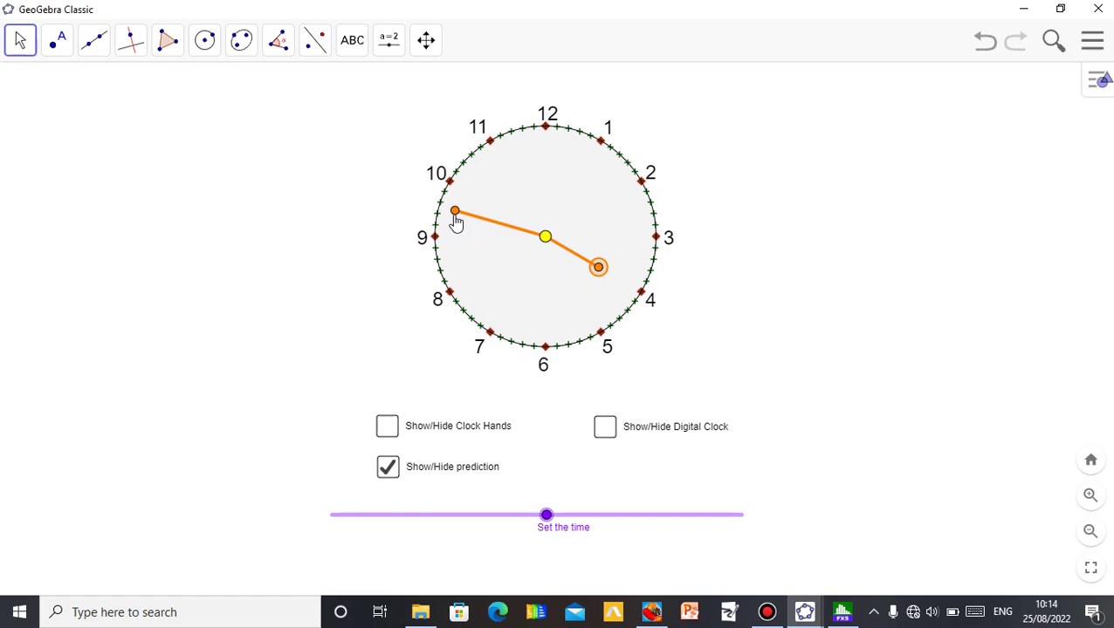
pyautogui.click(386, 428)
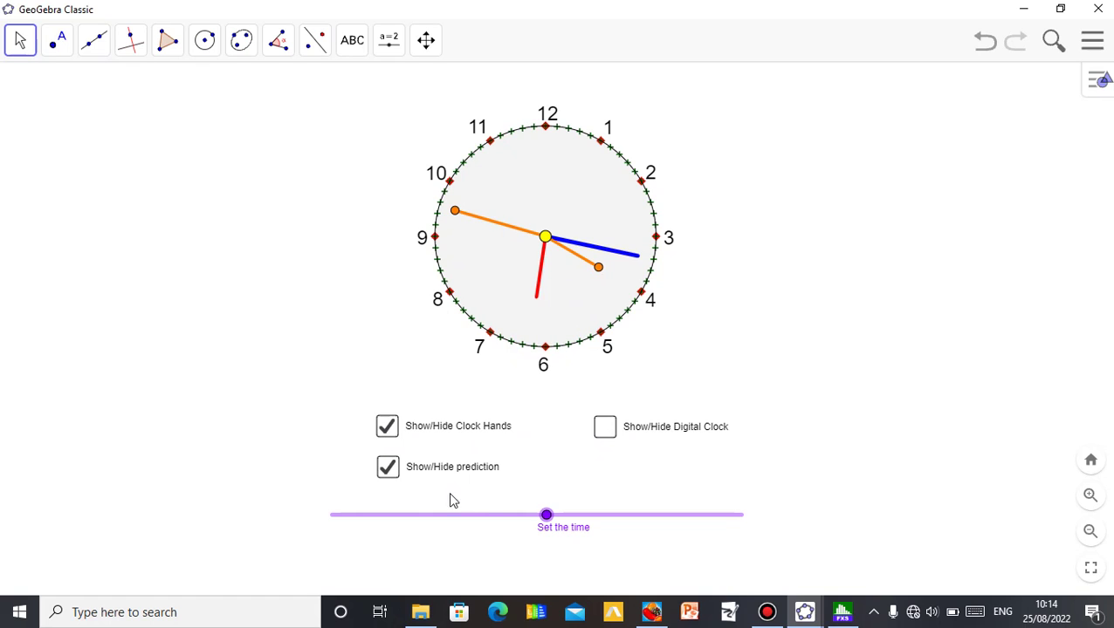
# Step: Slide the time until the real hands overlap the prediction hands, then nudge the short prediction hand onto them
pyautogui.moveTo(547, 516); pyautogui.dragTo(463, 519)
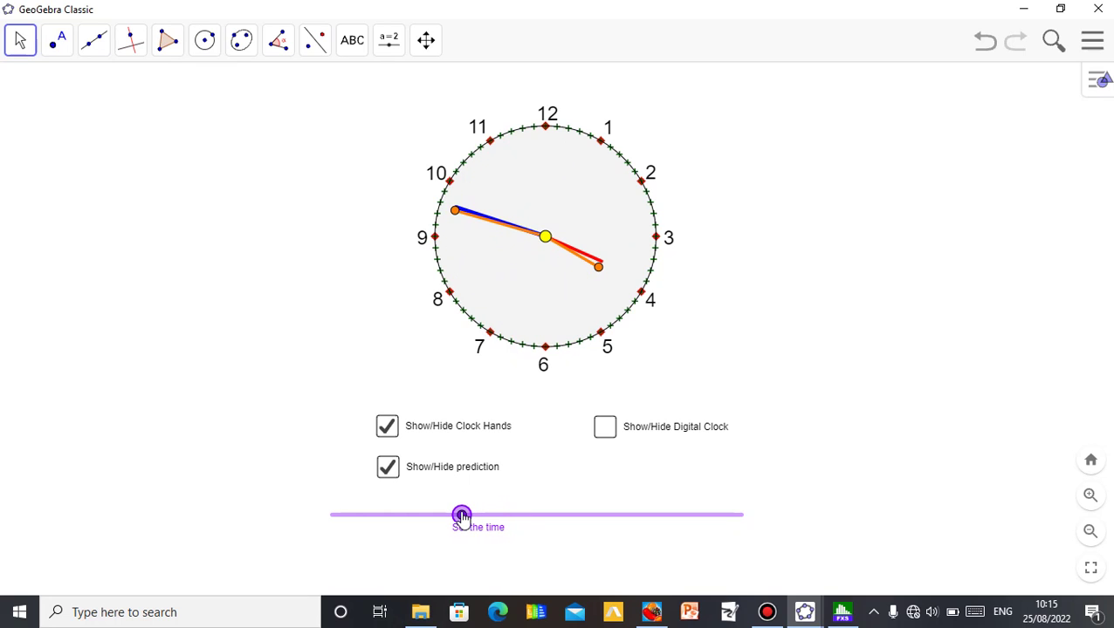
pyautogui.moveTo(464, 519); pyautogui.dragTo(462, 519)
pyautogui.click(599, 269)
pyautogui.moveTo(599, 270); pyautogui.dragTo(601, 264)
pyautogui.click(456, 213)
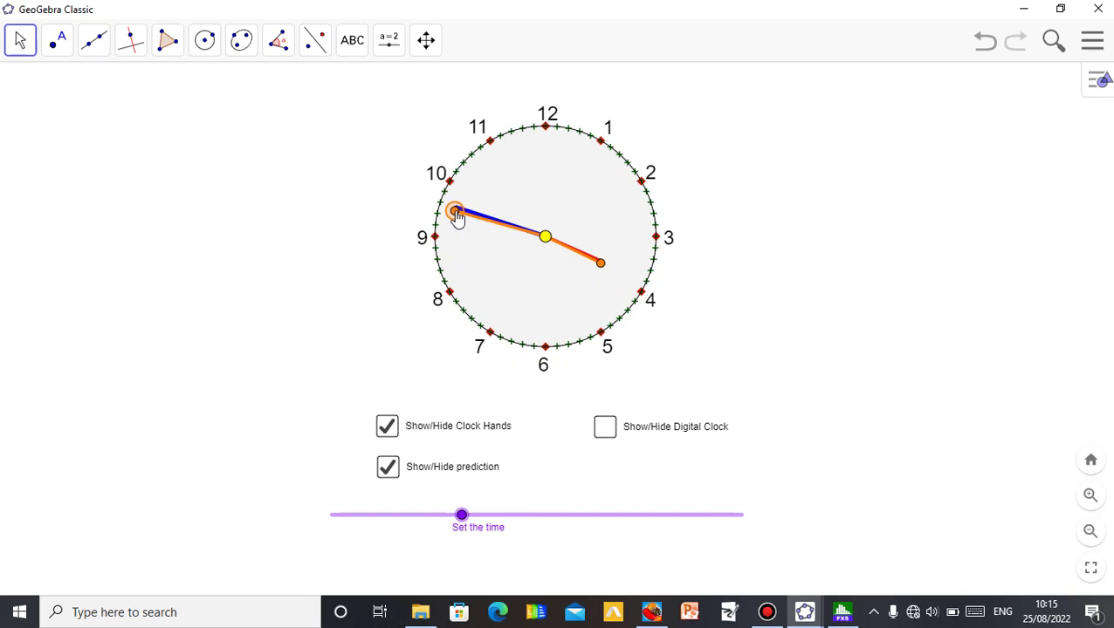
pyautogui.click(393, 210)
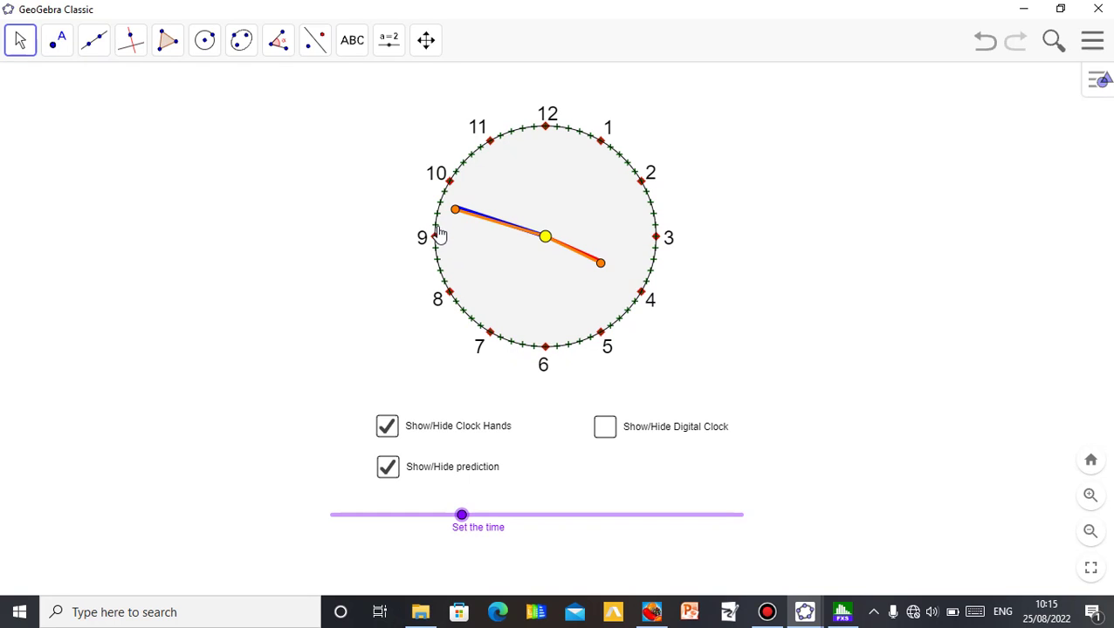
# Step: Confirm the digital clock reads 3:48, then hide the real hands and the digital readout
pyautogui.click(604, 428)
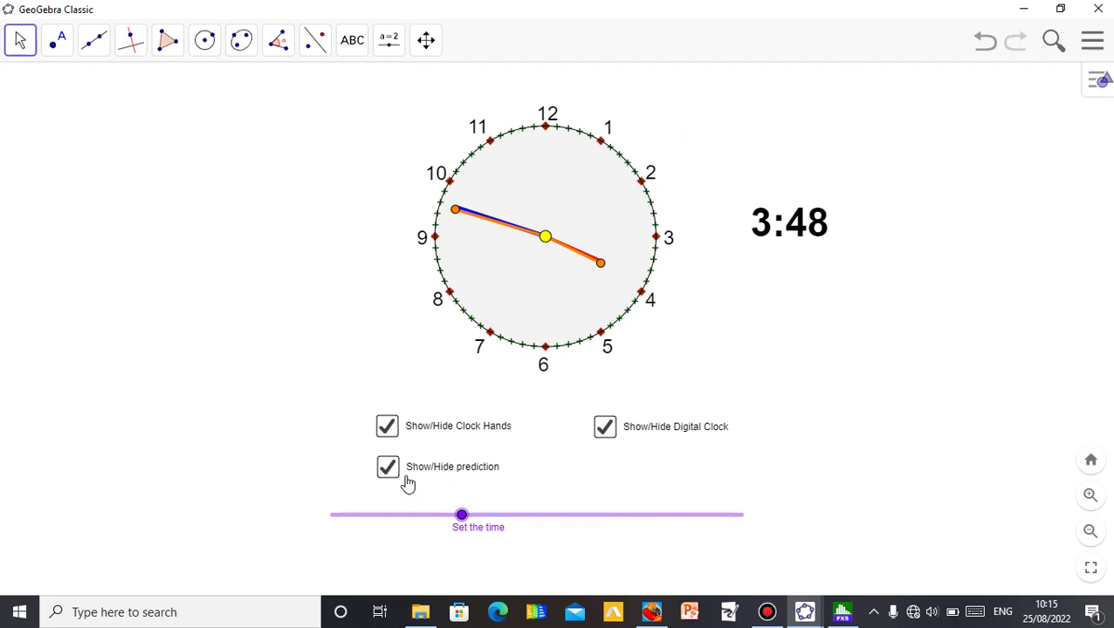
pyautogui.click(388, 428)
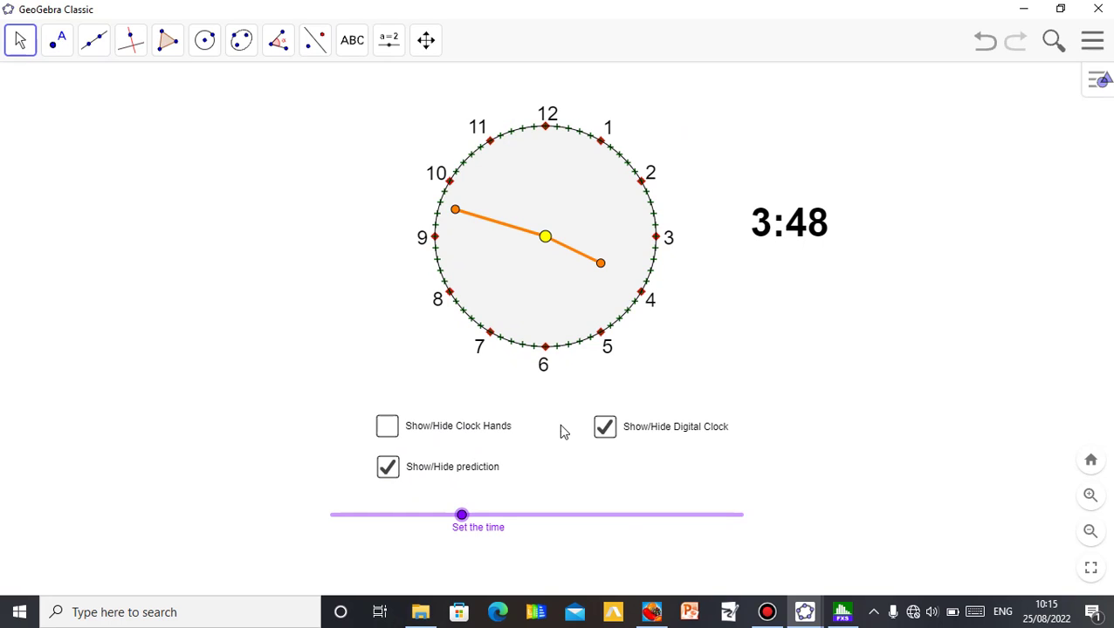
pyautogui.click(604, 428)
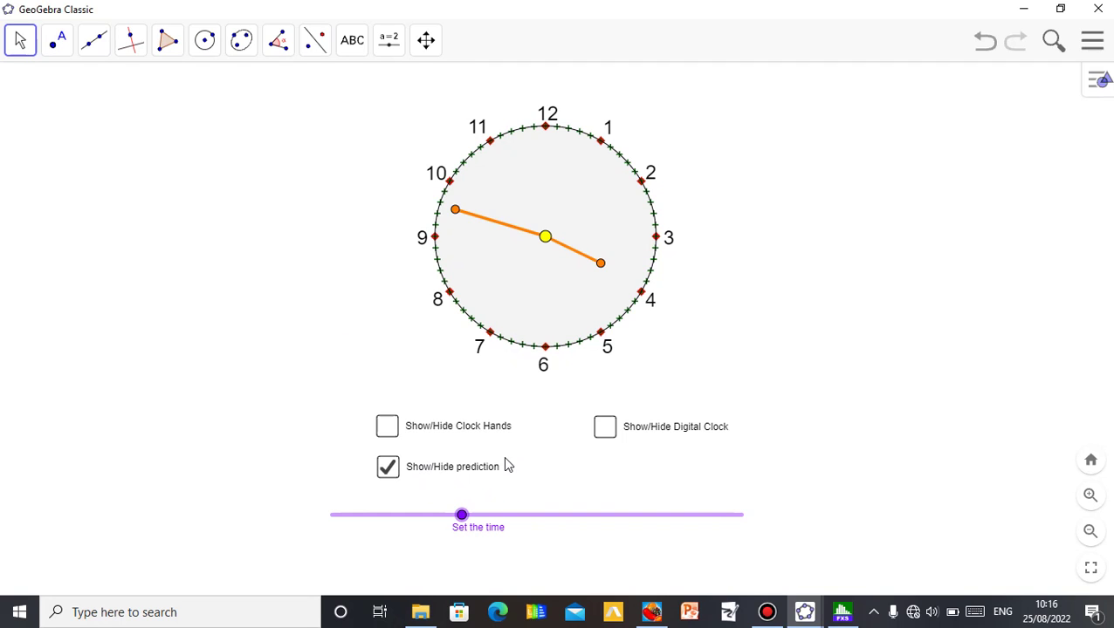
# Step: Drag the 'Set the time' slider fully left to reset the clock time
pyautogui.moveTo(461, 516); pyautogui.dragTo(322, 495)
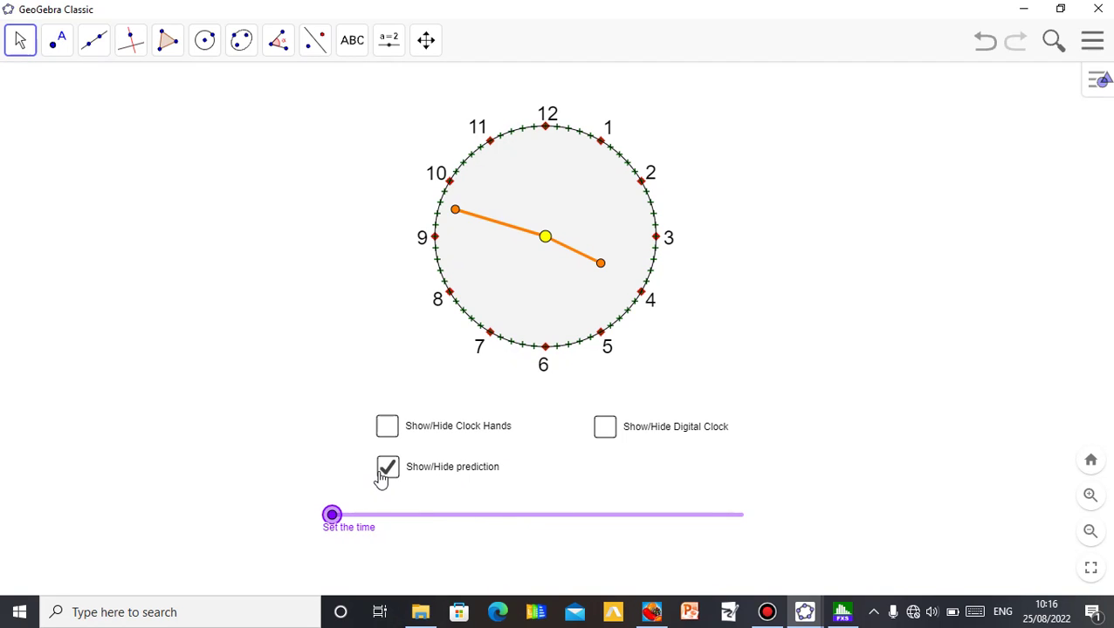